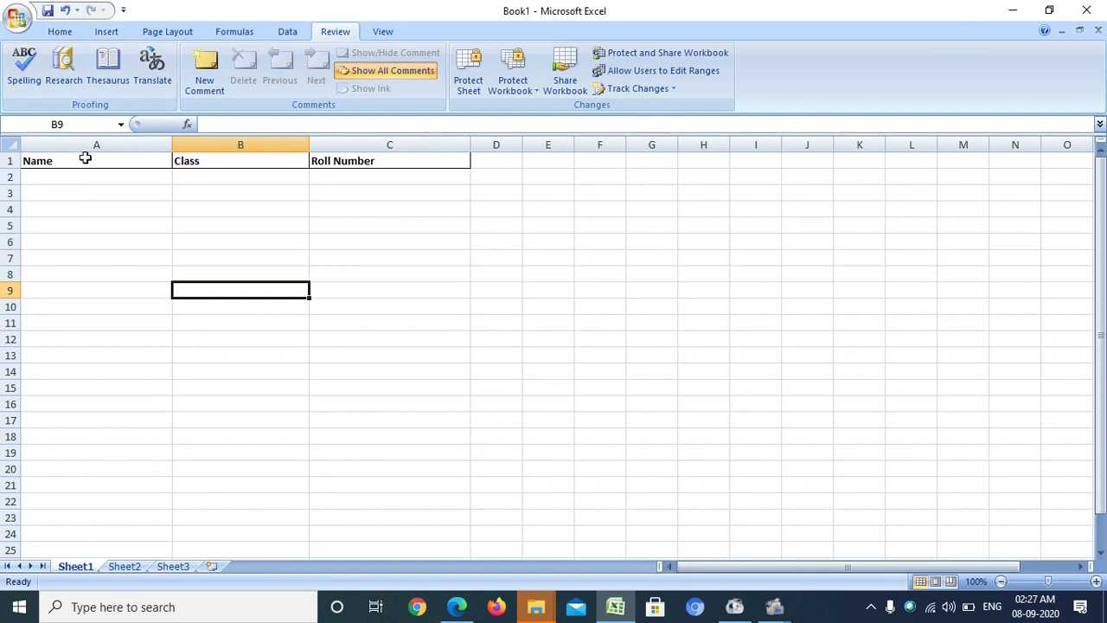
Add a new comment to cell A1, replace the author line with 'Enter Student Name', and finish
click(85, 159)
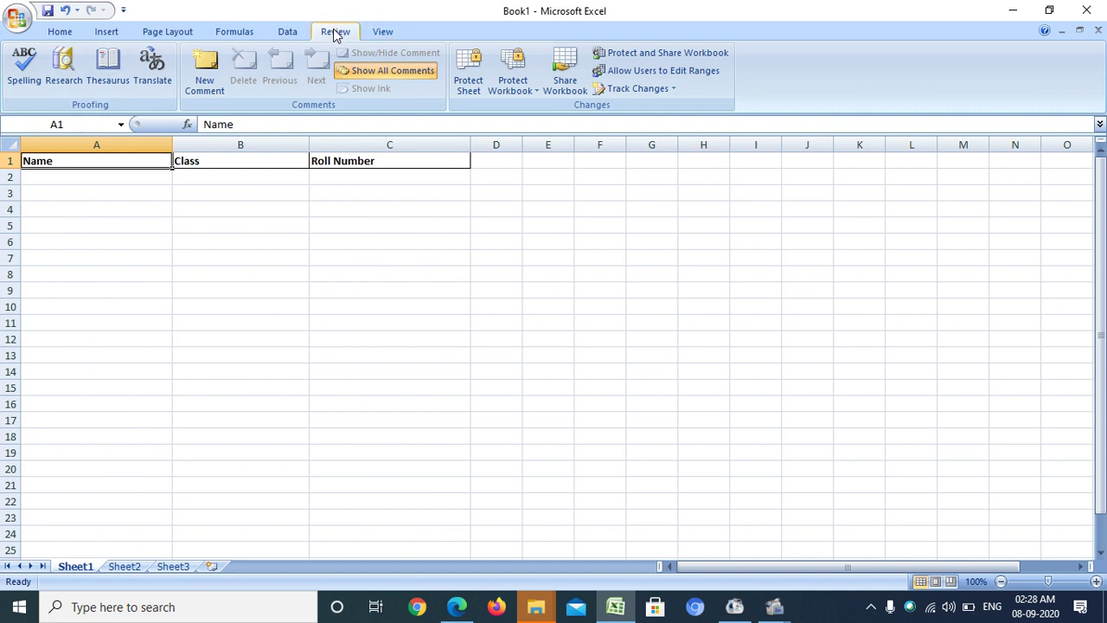
click(208, 70)
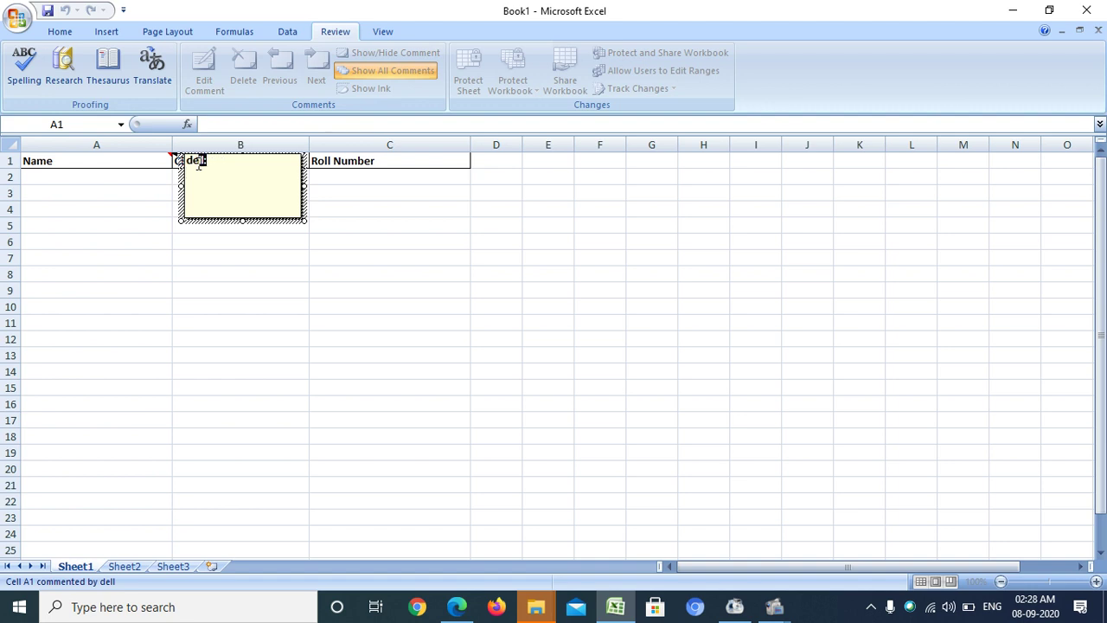
double_click(192, 160)
click(231, 184)
text(En)
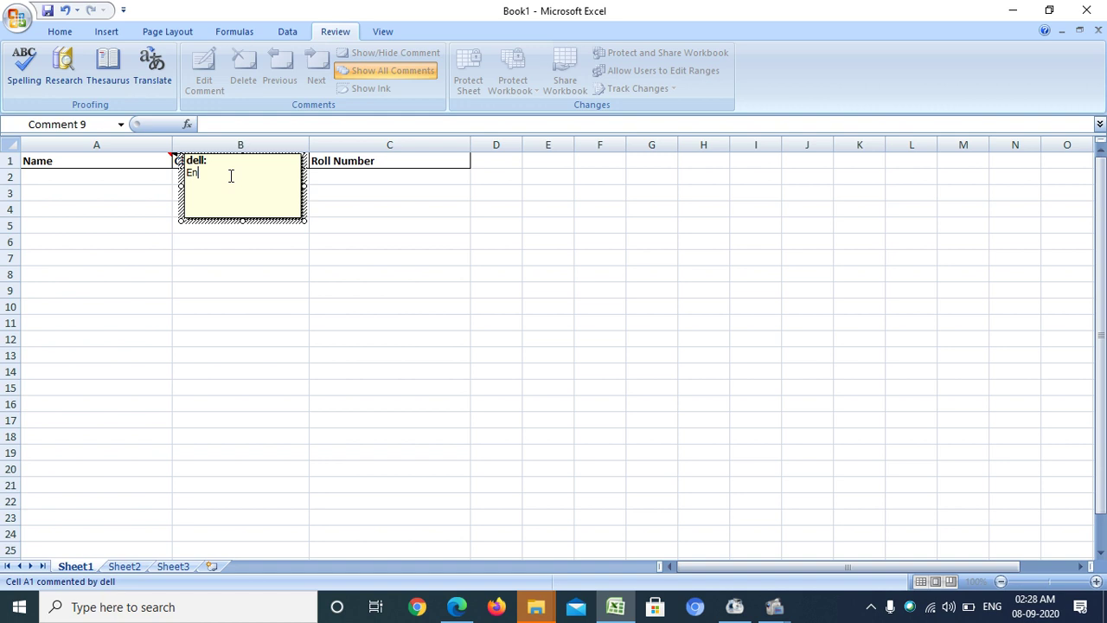
text(ter S)
text(tudent )
text(Name)
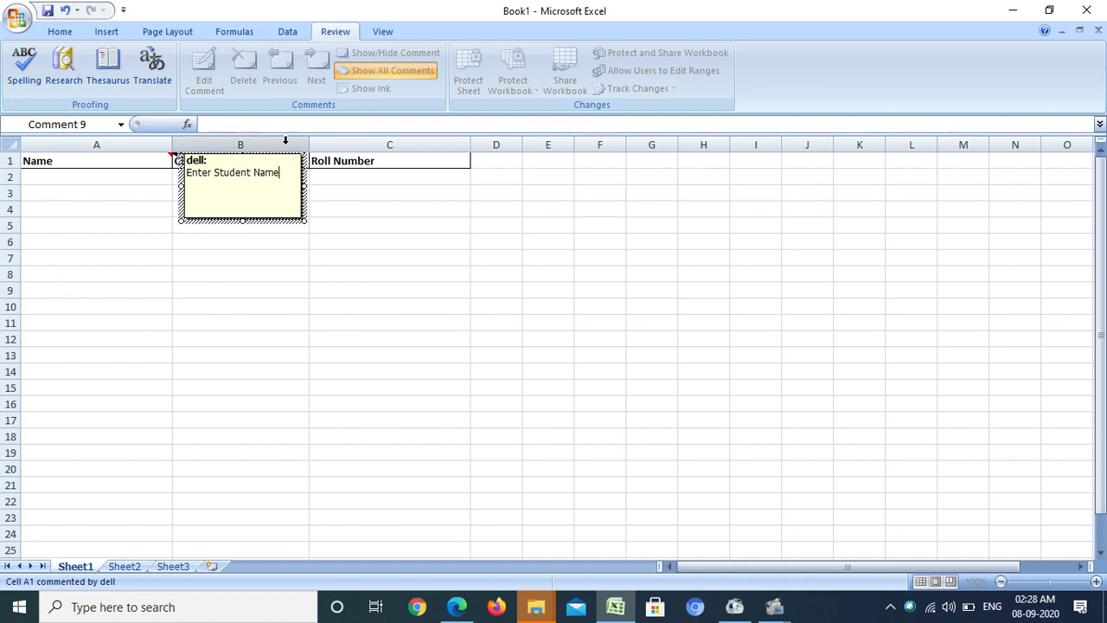
click(415, 213)
click(350, 254)
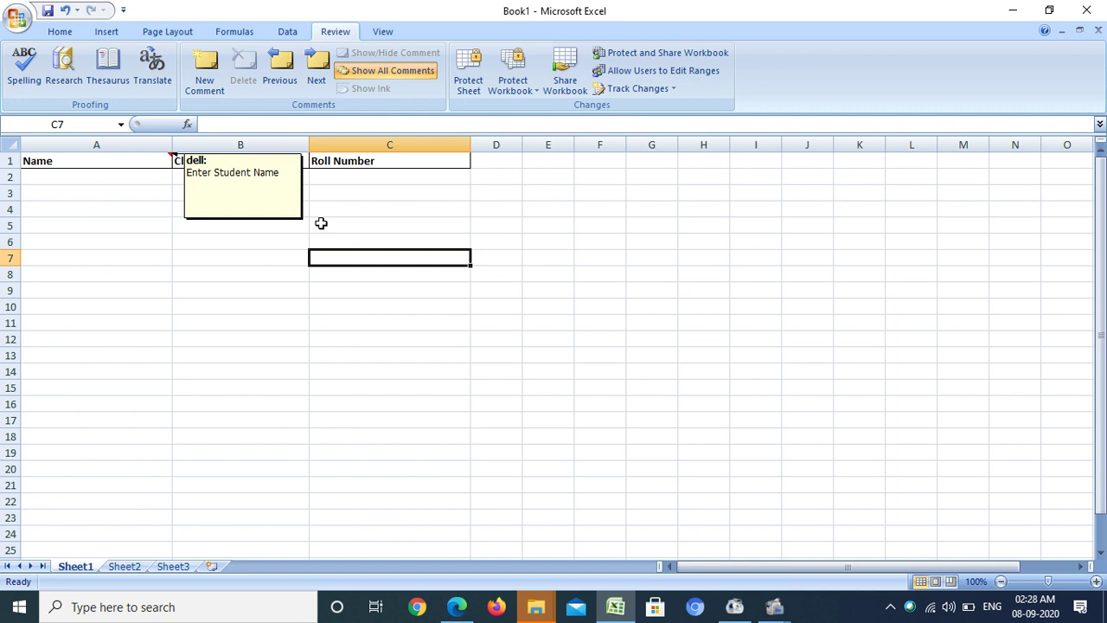
Toggle Show All Comments off, on, and off again so only A1's comment marker shows
click(103, 161)
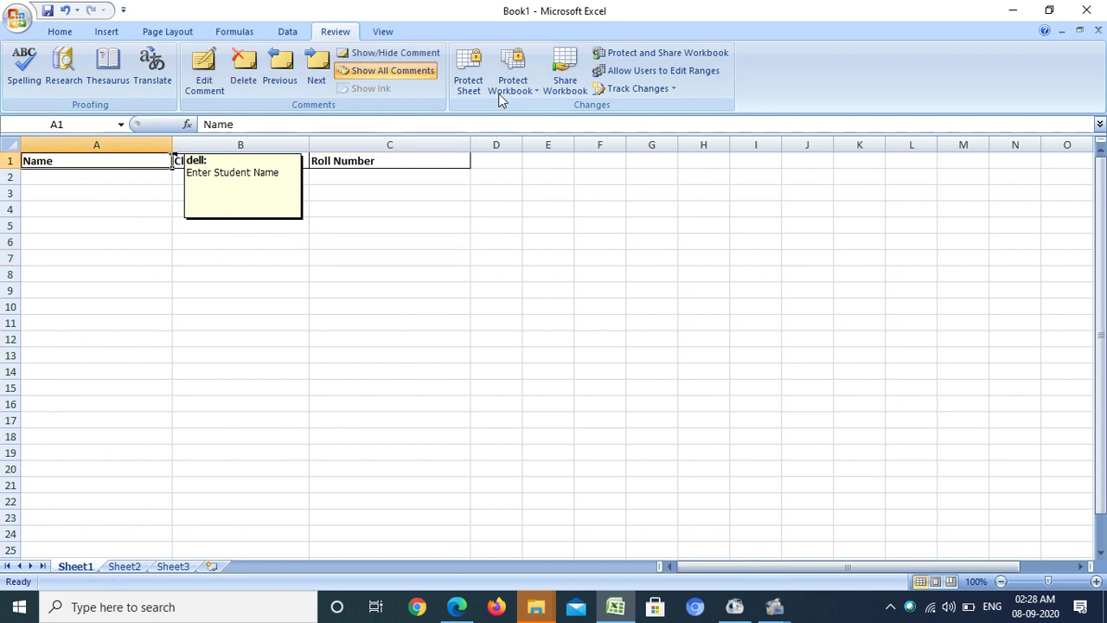
click(391, 72)
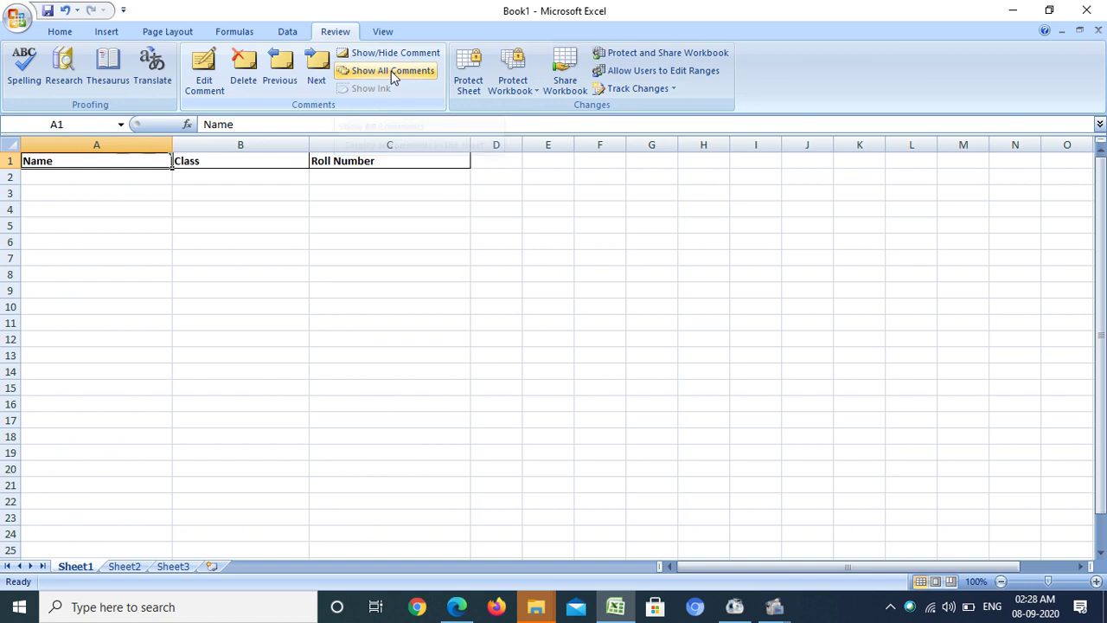
click(234, 297)
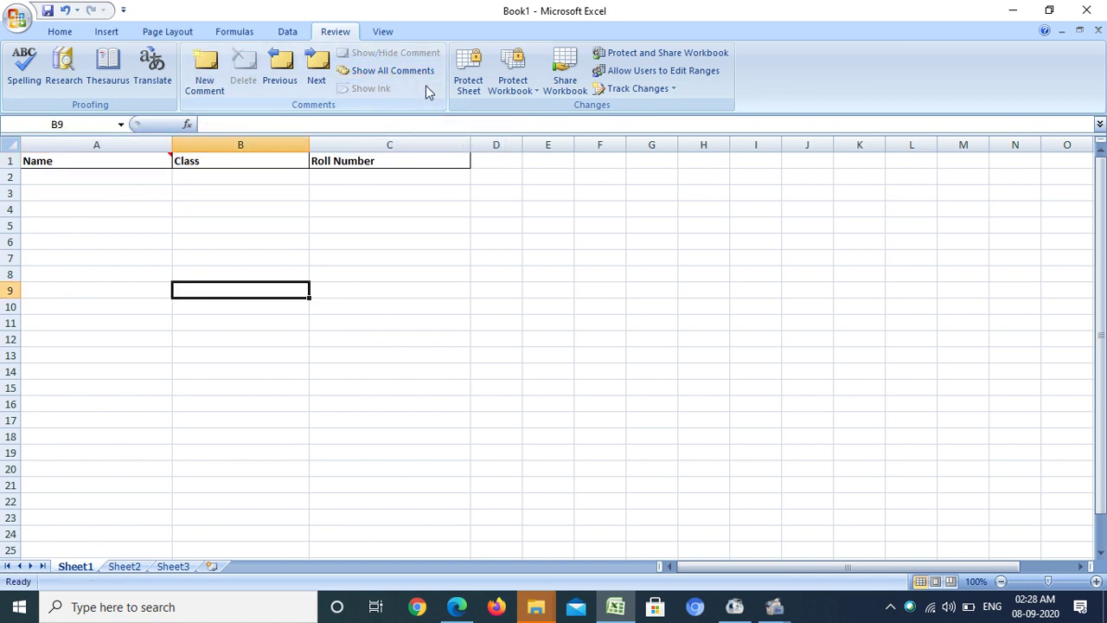
click(405, 74)
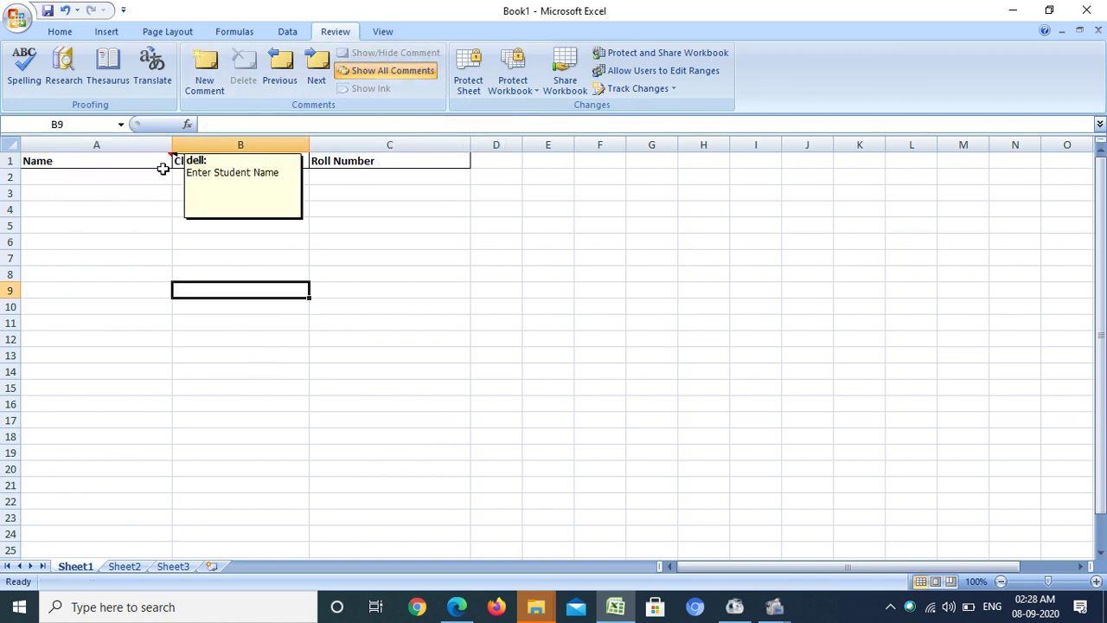
click(363, 72)
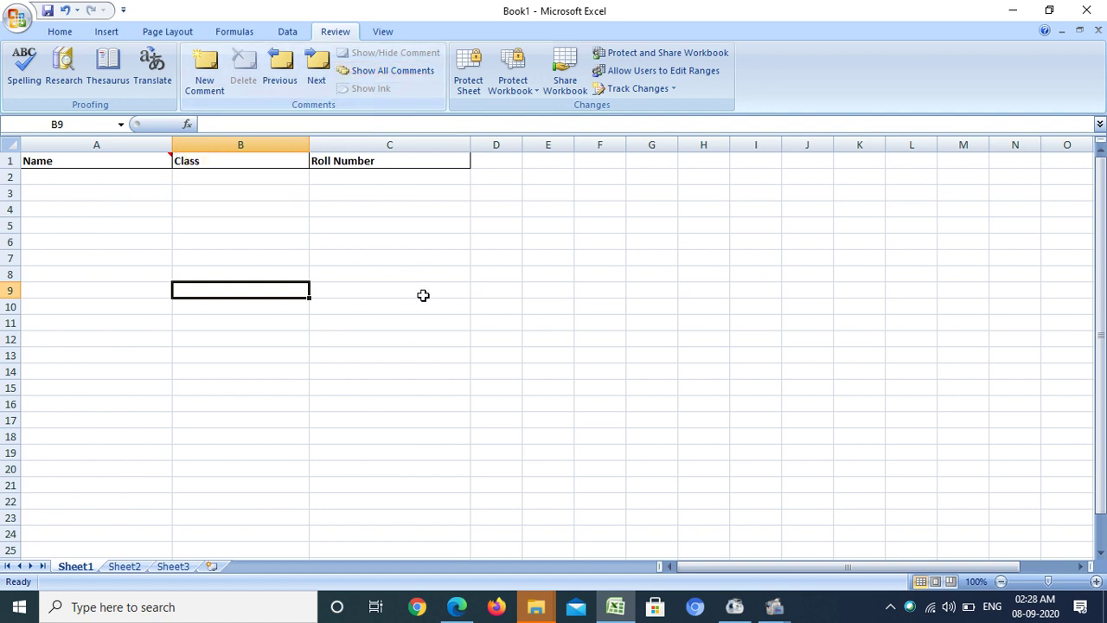
Add a comment reading 'Enter Rollnumber Between 10 to 20' to the C1 Roll Number header
click(399, 161)
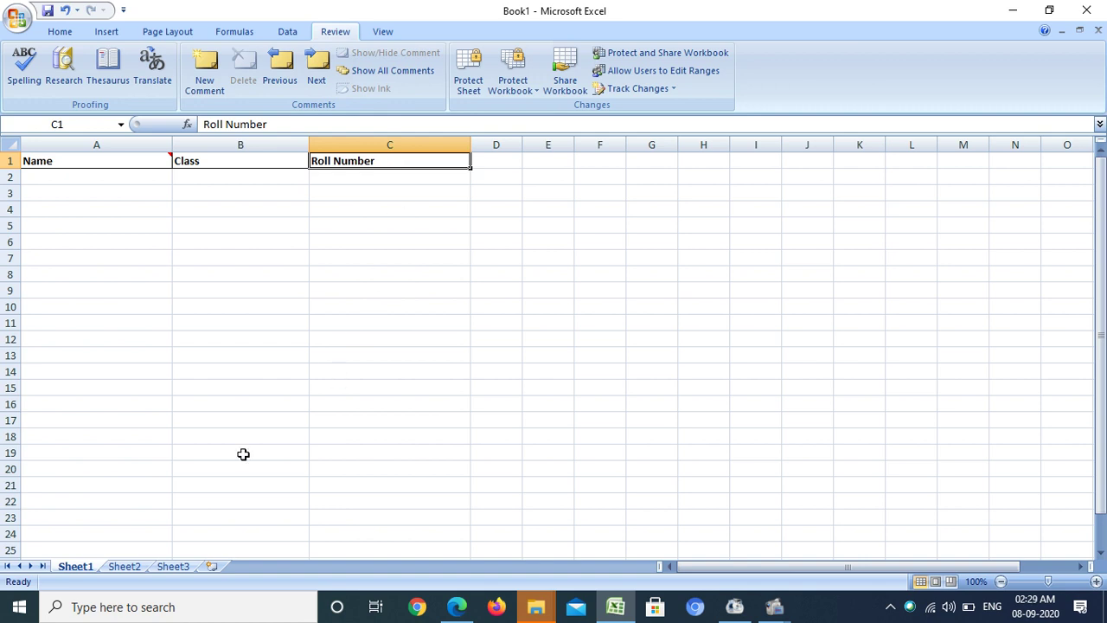
click(207, 74)
text(Enter)
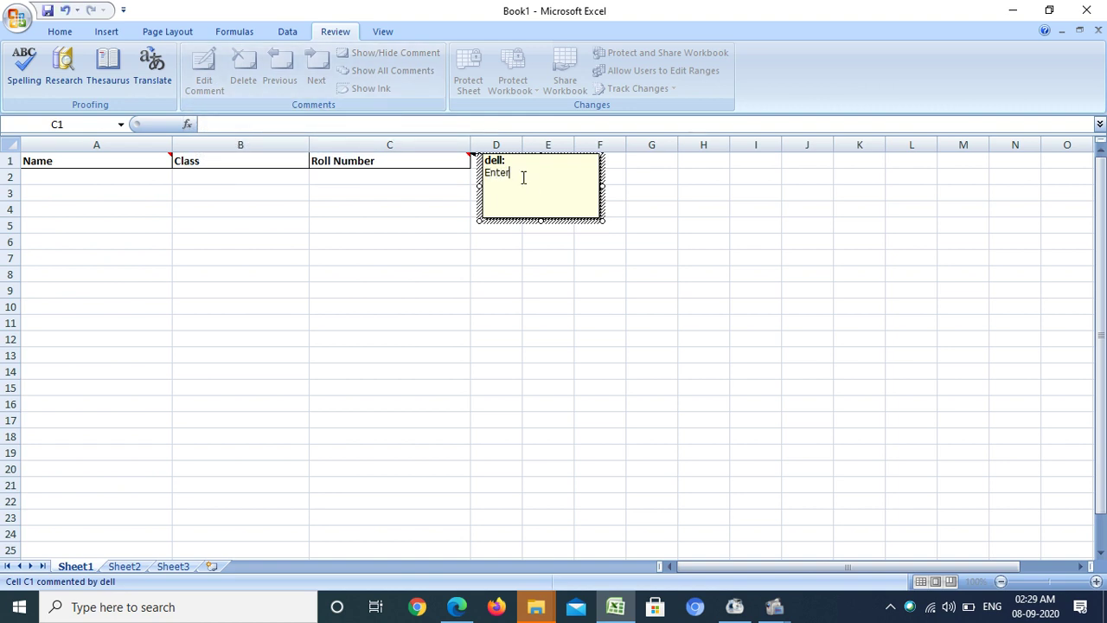
text(Ro)
text(llnumber Be)
text(t)
text(ween 10)
text( to 20)
click(700, 229)
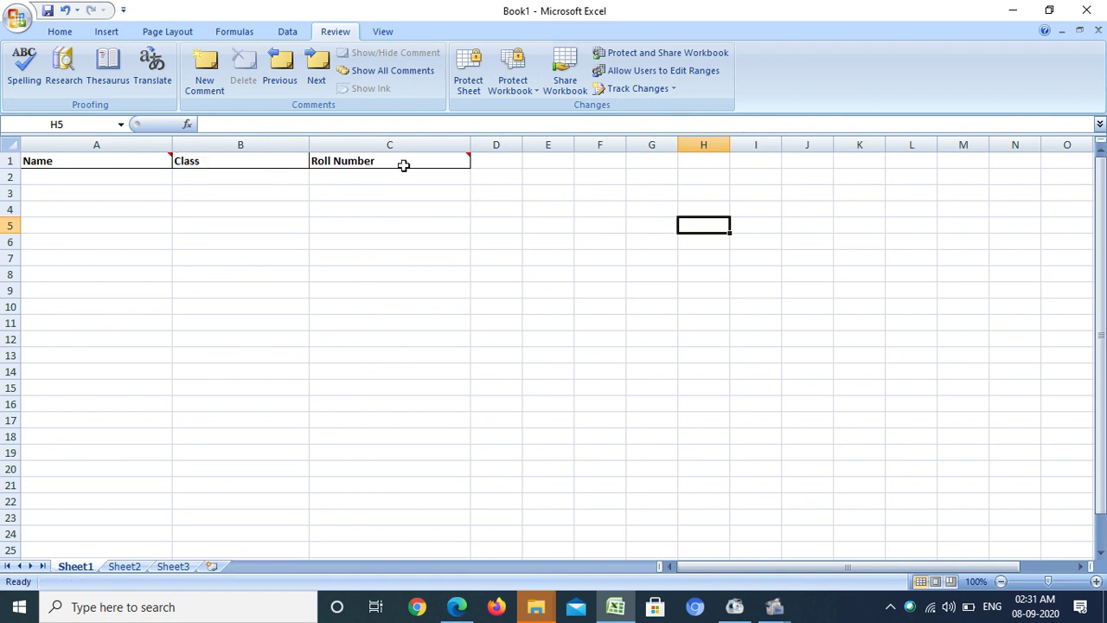
mouse_move(389, 161)
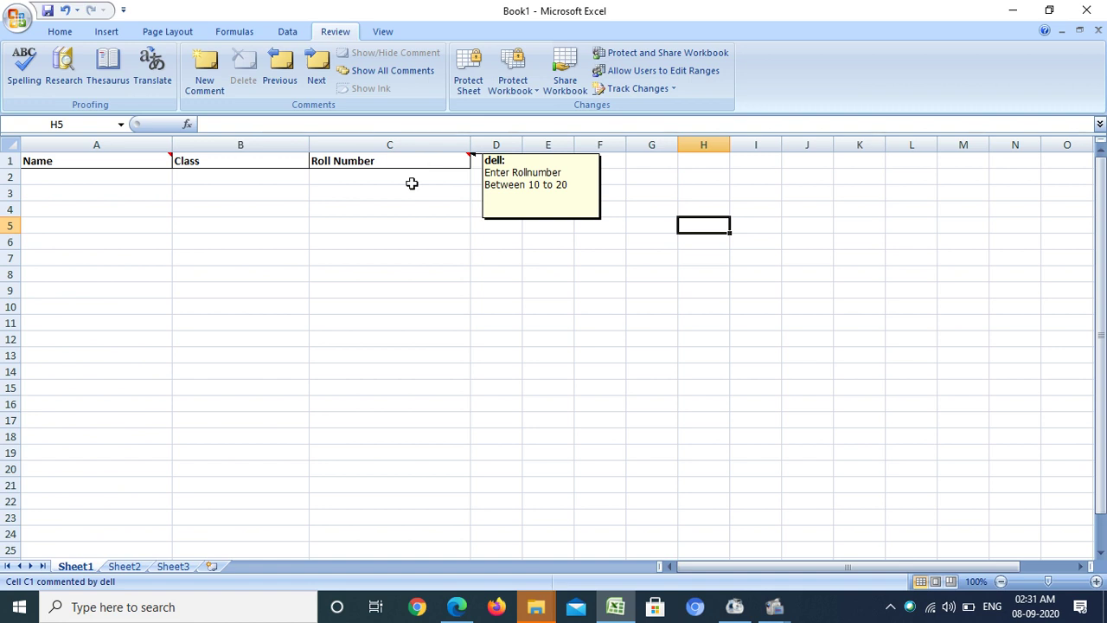
Turn on Show All Comments so the A1 and C1 comments display together, then select each header
click(82, 205)
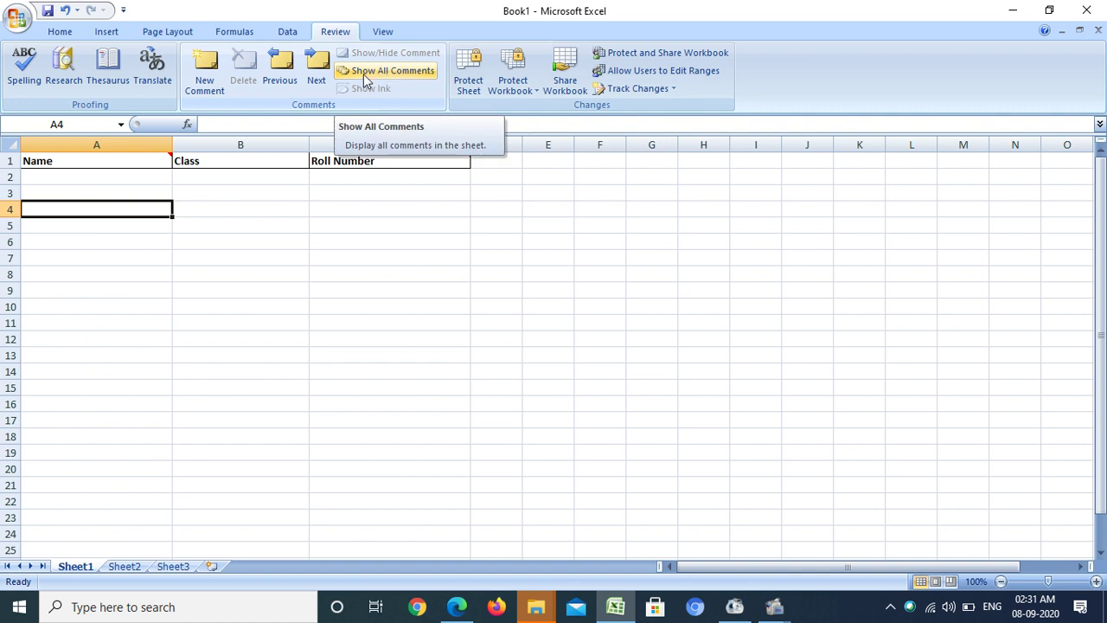
click(364, 76)
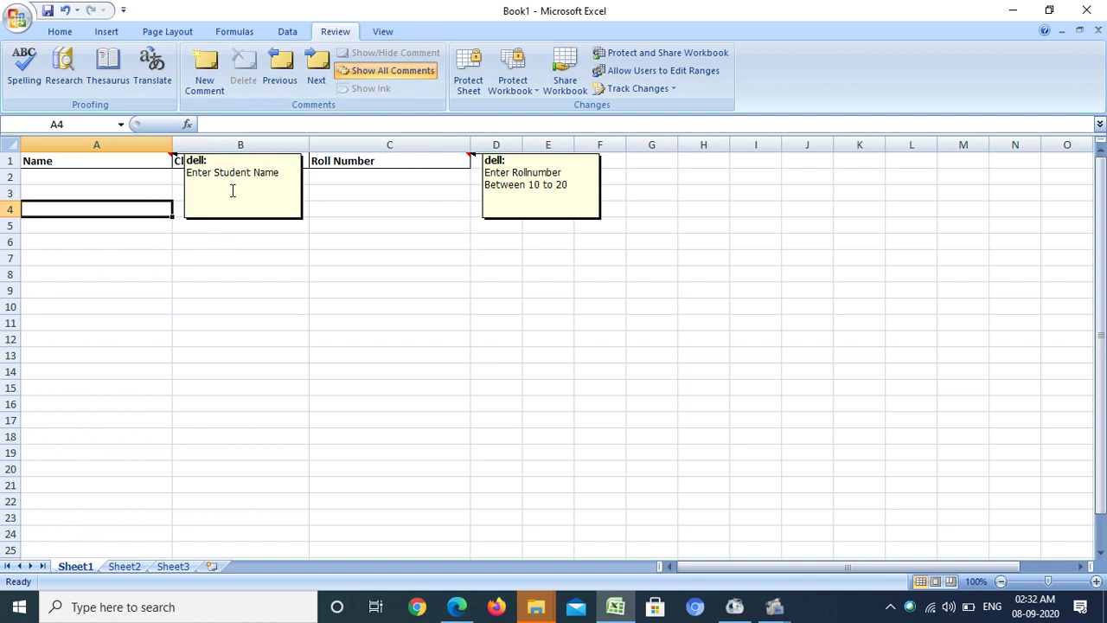
click(64, 160)
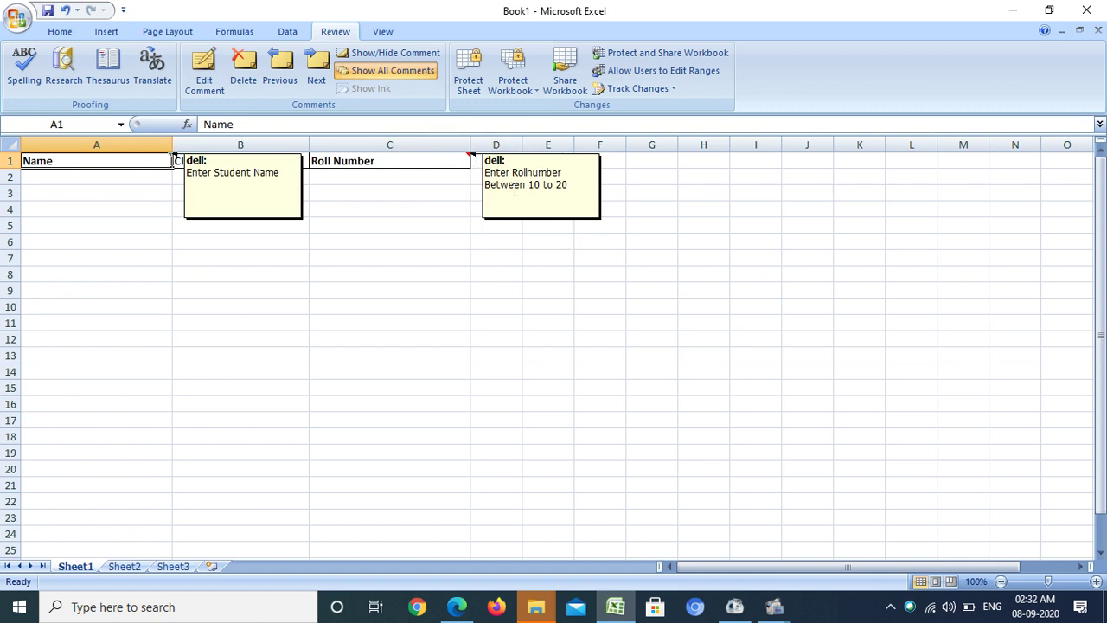
click(395, 160)
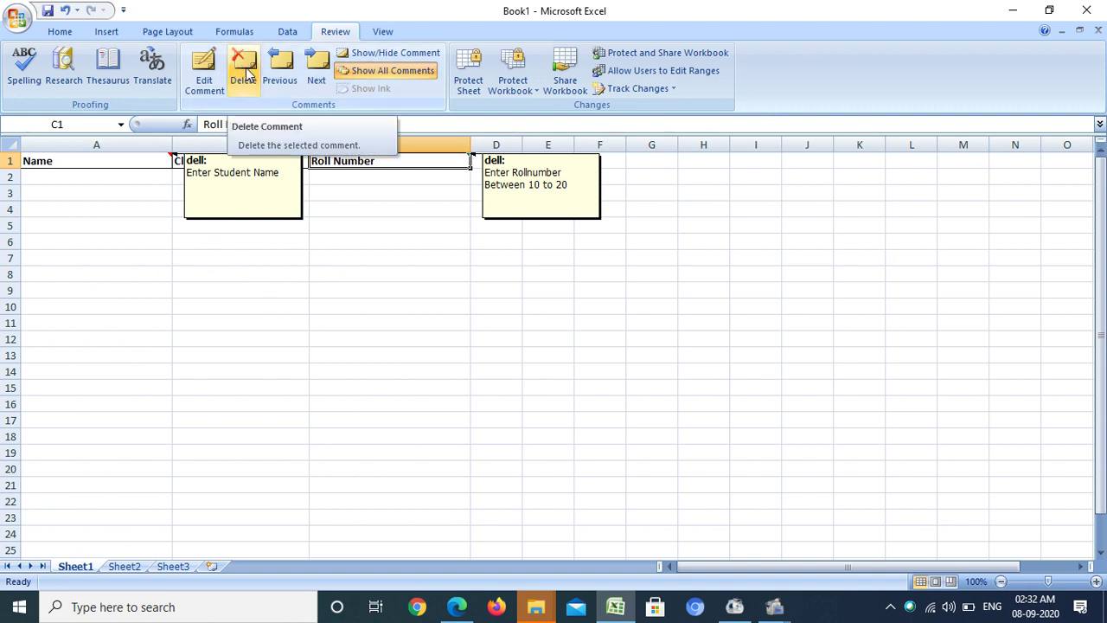
click(317, 67)
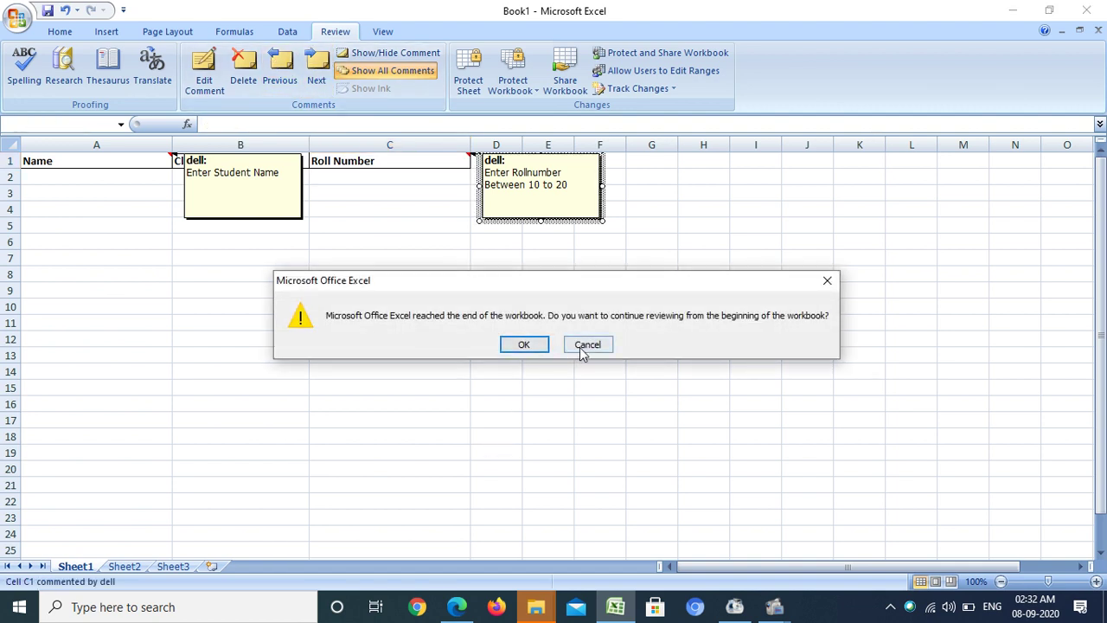
click(587, 344)
click(288, 68)
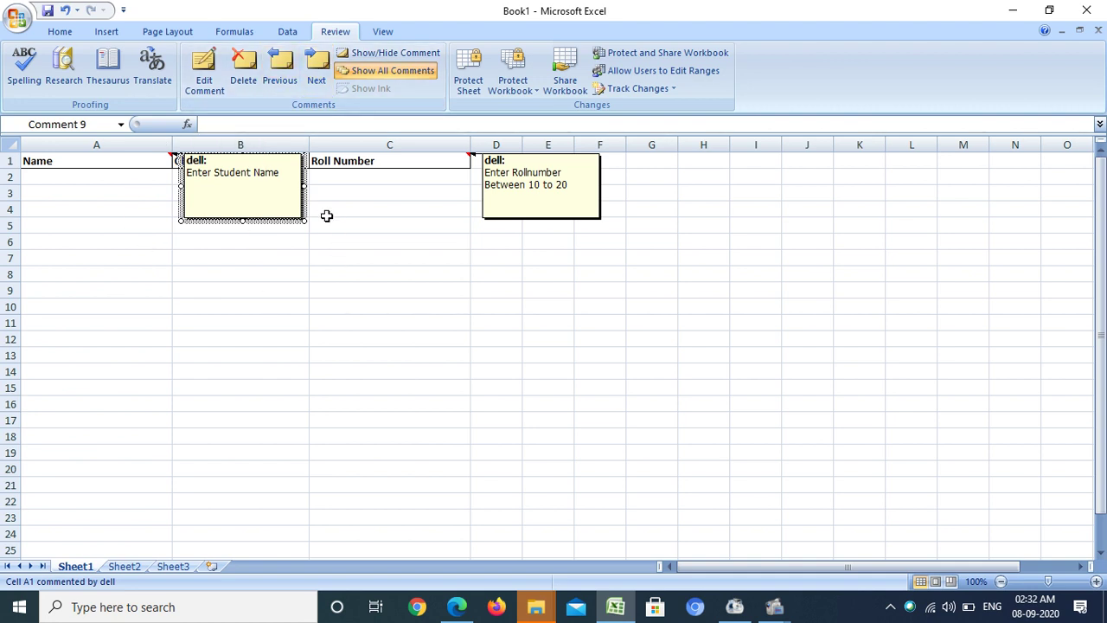
Select the A1 comment box and delete it, then select and delete the C1 comment
click(311, 241)
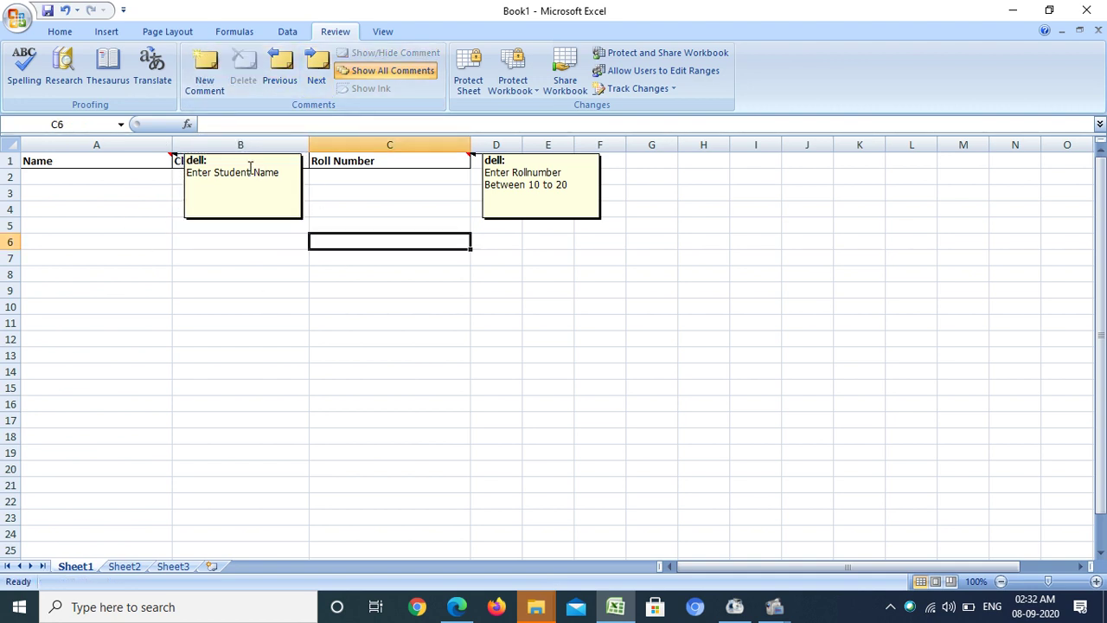
click(247, 169)
drag(485, 184, 492, 185)
click(266, 205)
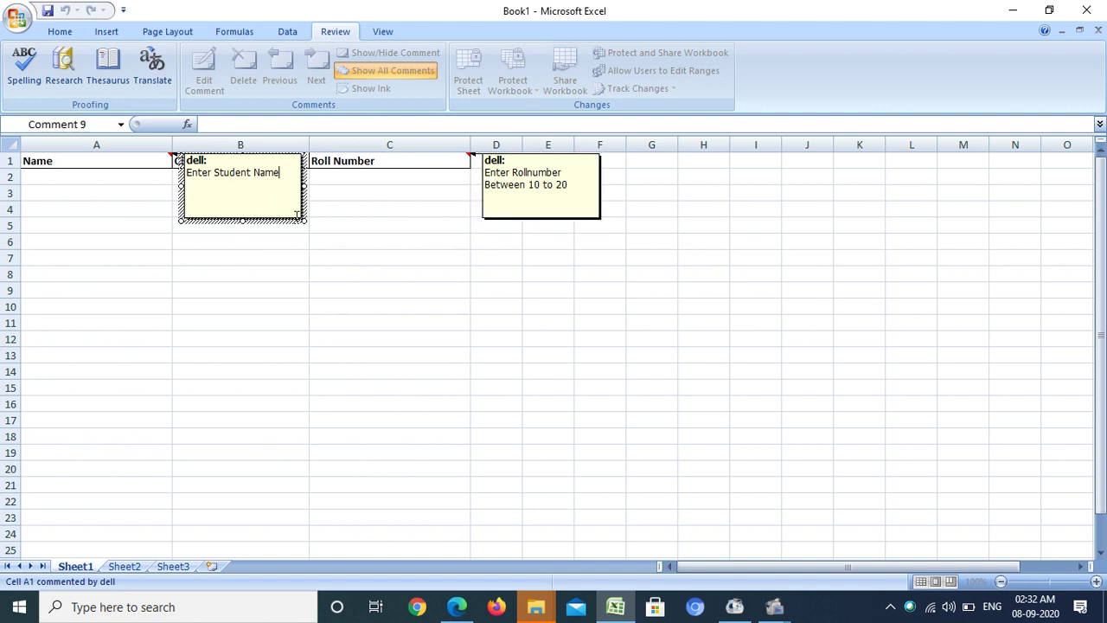
click(302, 185)
click(301, 182)
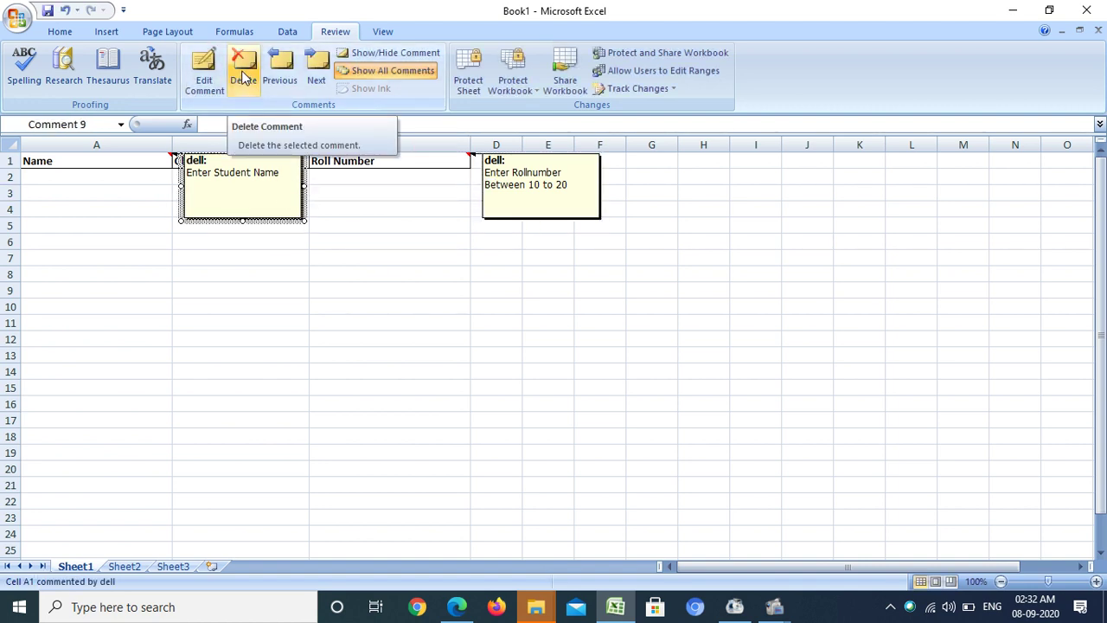
click(244, 78)
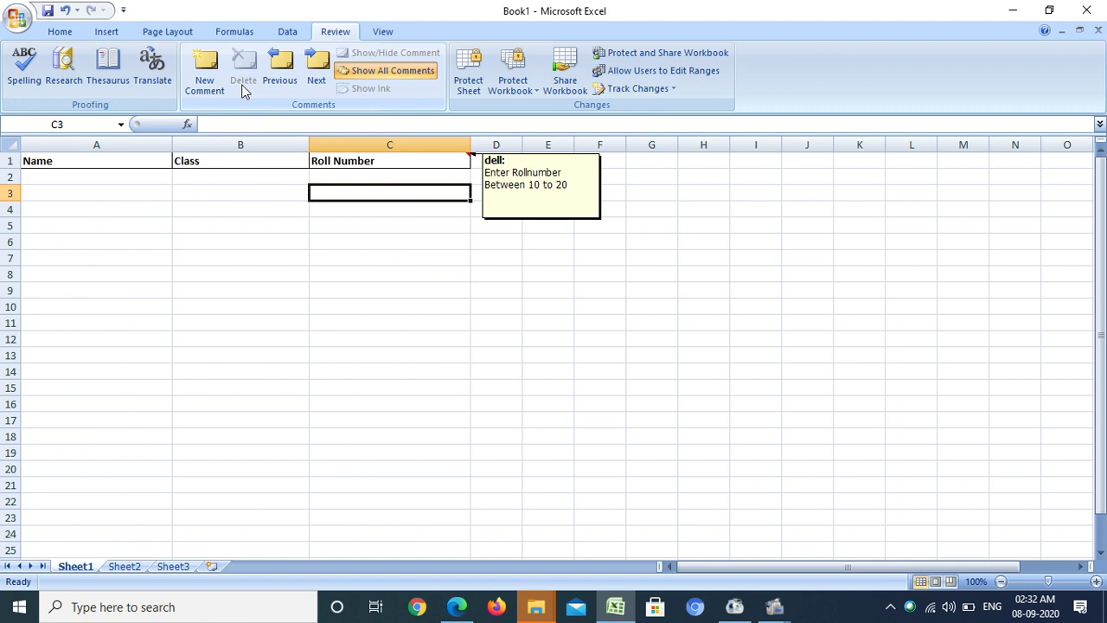
click(482, 216)
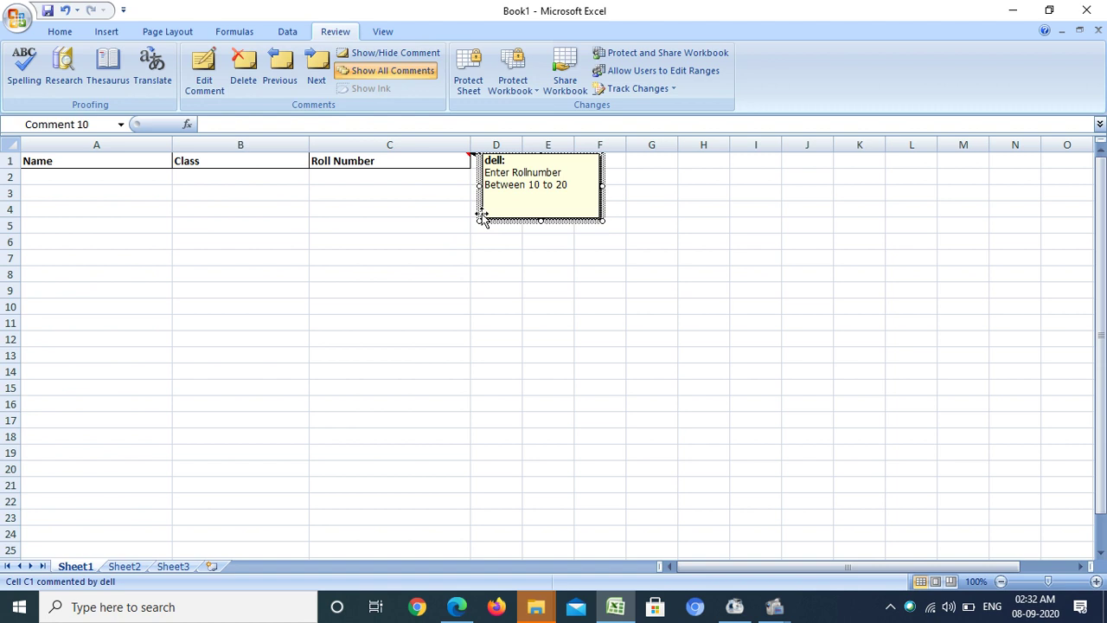
click(243, 69)
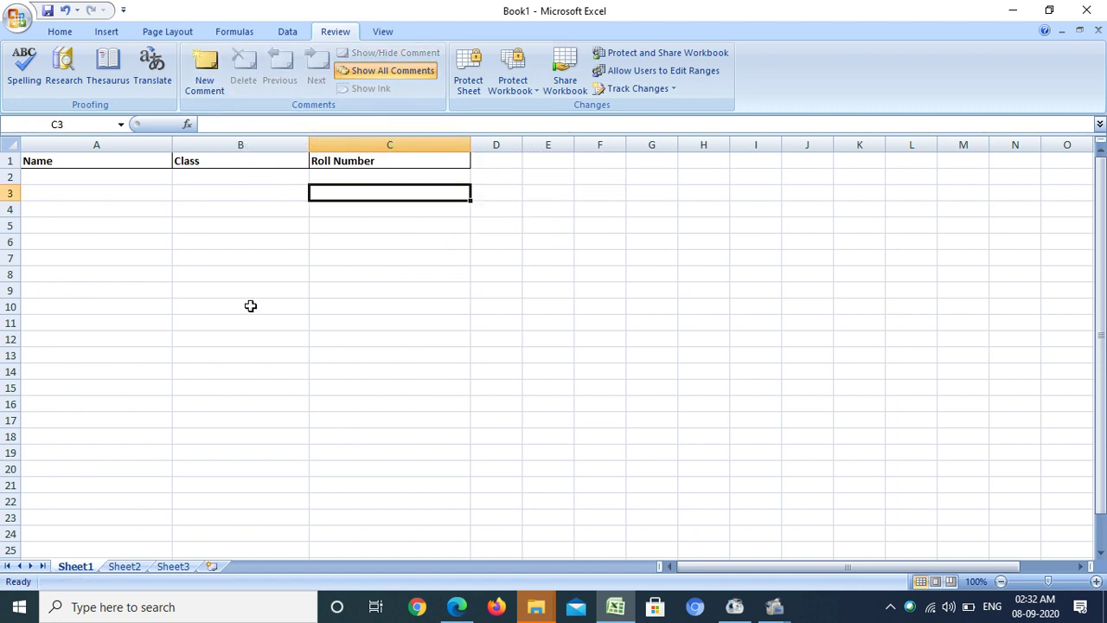